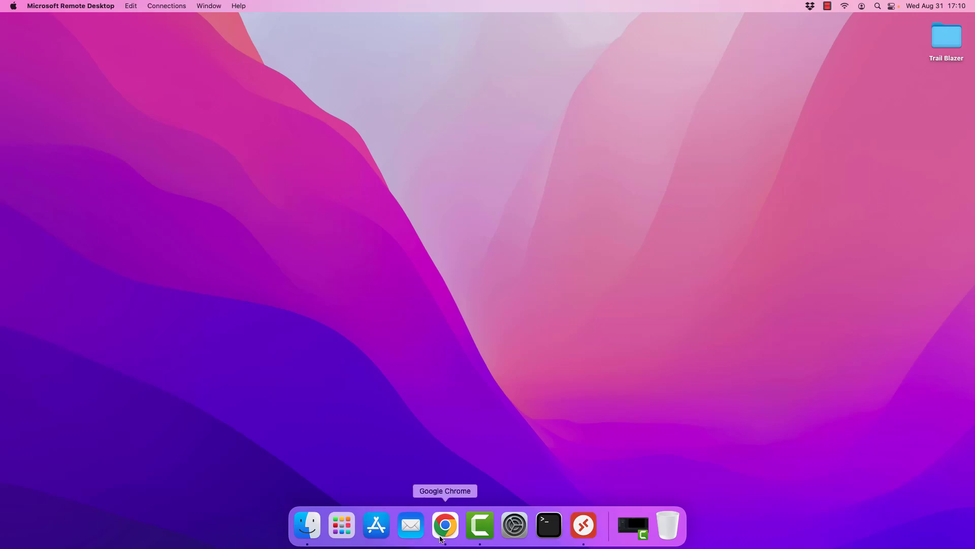
Step: Launch Chrome and load fastsupport.com to reach the GoToAssist Establish Support Connection page
{"action": "left_click", "coordinate": [445, 524]}
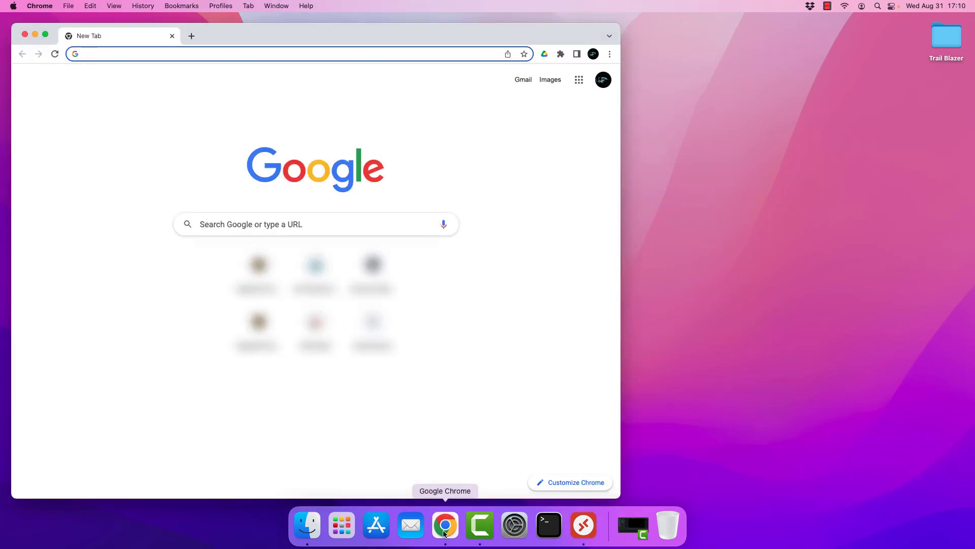
{"action": "left_click", "coordinate": [141, 59]}
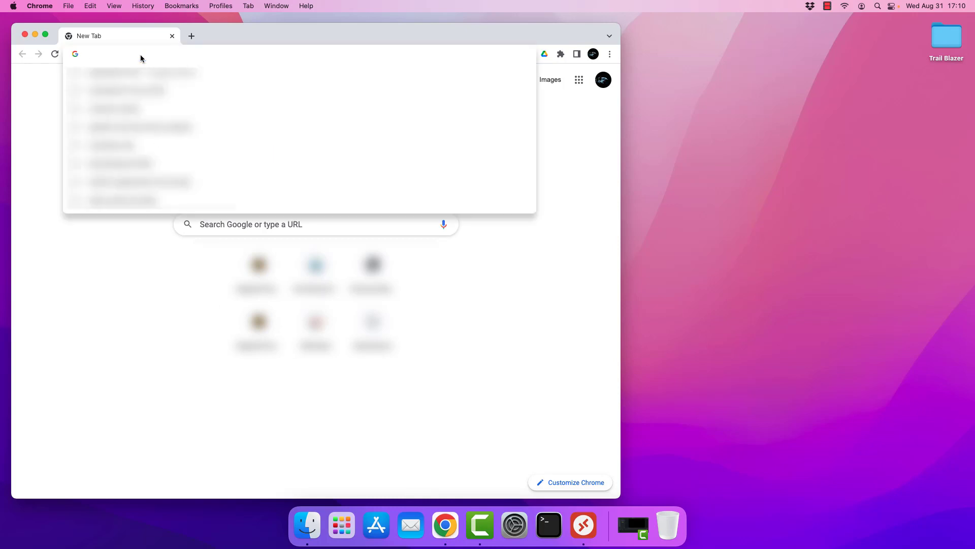
{"action": "type", "text": "fast"}
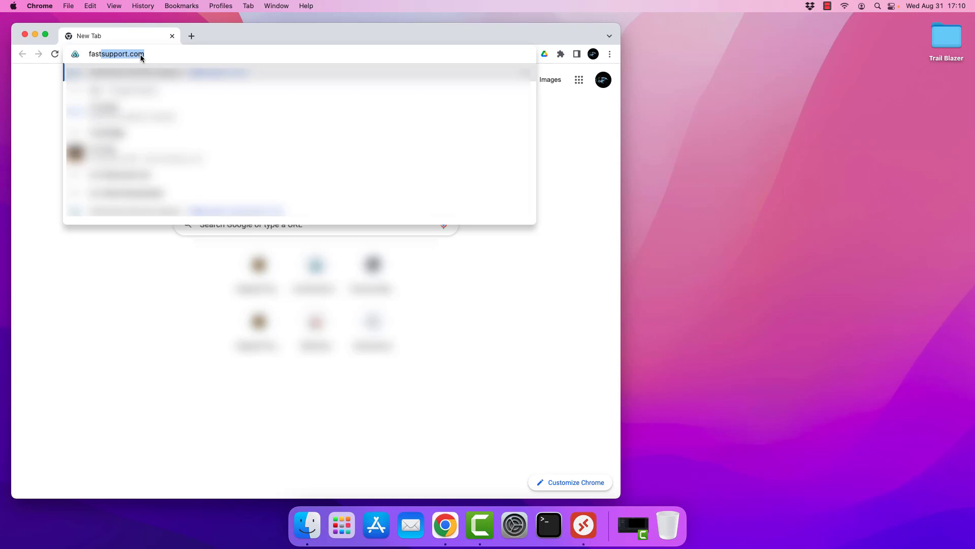
{"action": "key", "text": "Return"}
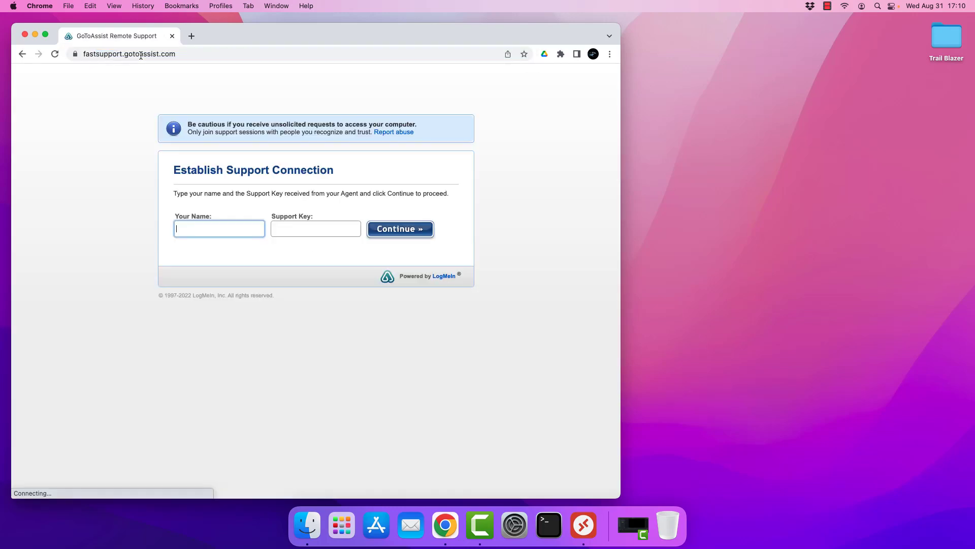
Step: Enter your name and the agent's support key, then submit the connection form with Continue
{"action": "left_click", "coordinate": [211, 230]}
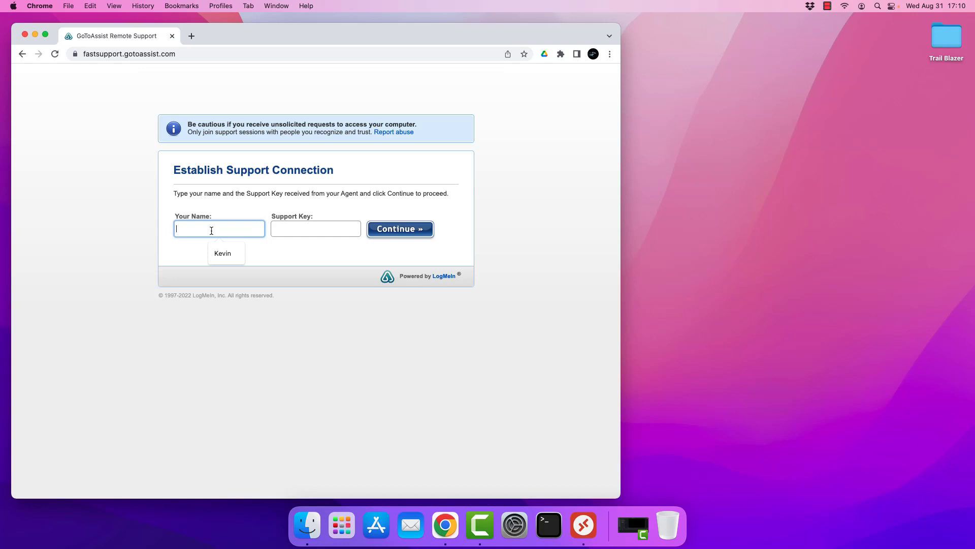
{"action": "type", "text": "Kevin"}
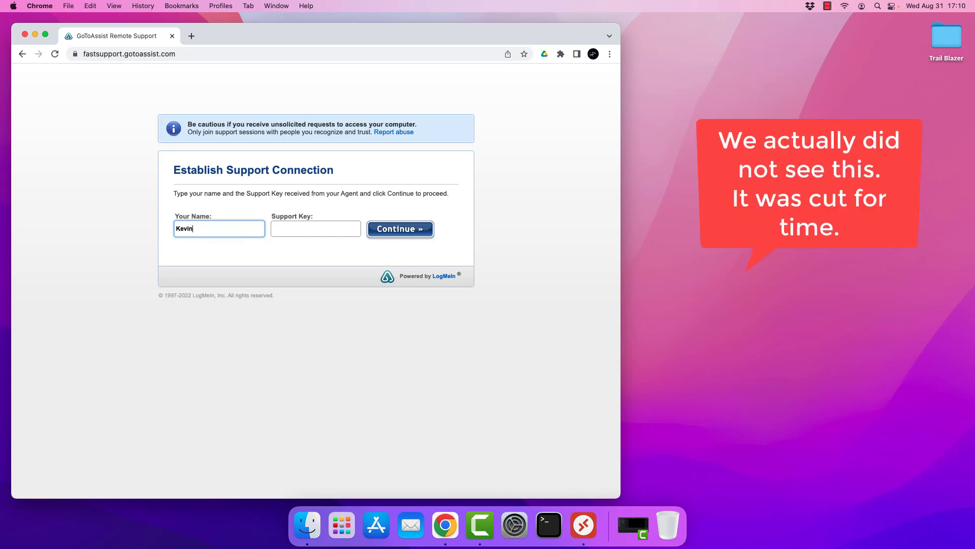
{"action": "key", "text": "Tab"}
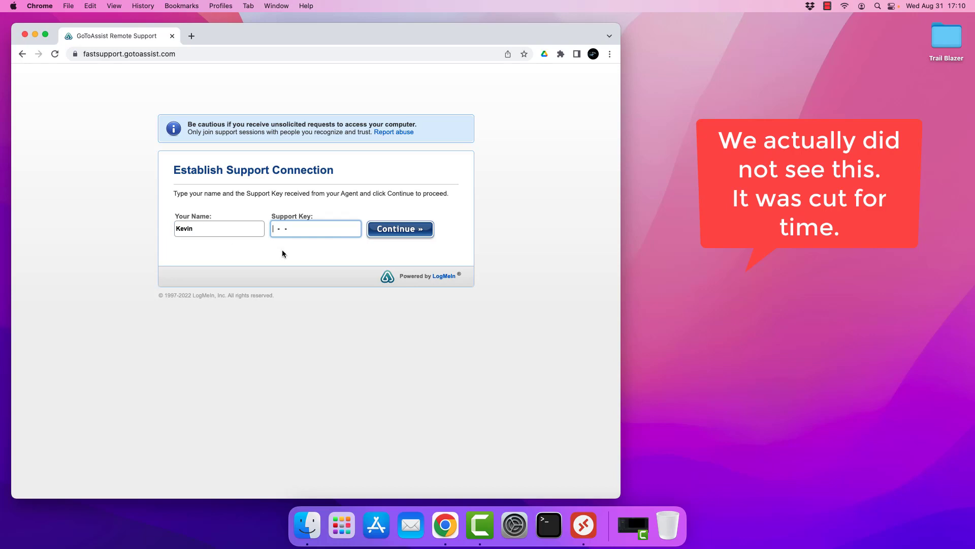
{"action": "type", "text": "123"}
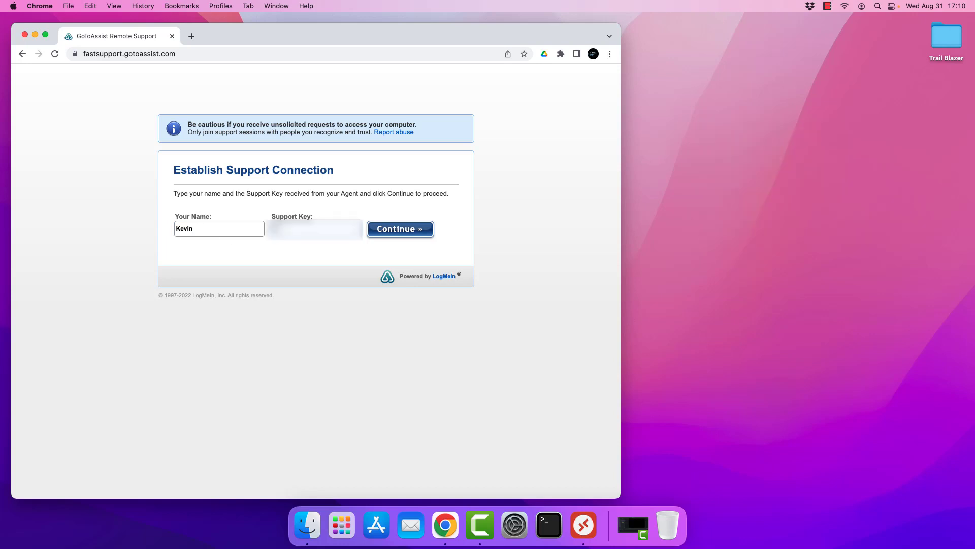
{"action": "type", "text": "456789"}
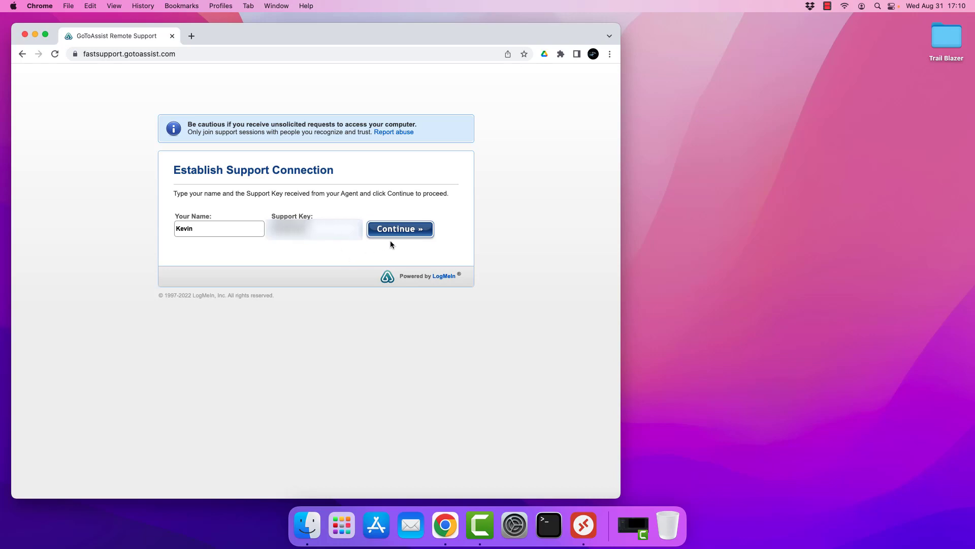
{"action": "left_click", "coordinate": [402, 230]}
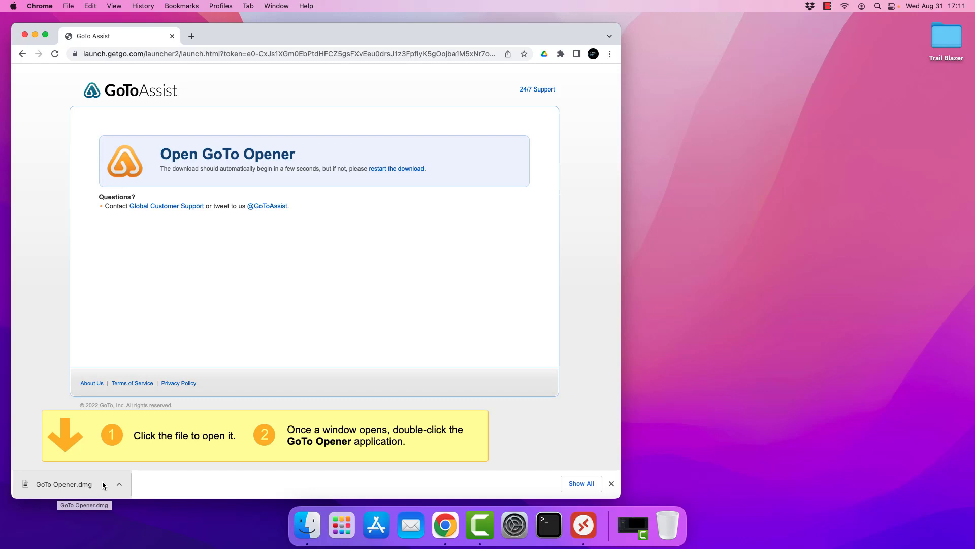
Step: Open and dismiss Chrome's three-dot menu while GoTo Opener.dmg finishes downloading
{"action": "left_click", "coordinate": [609, 55]}
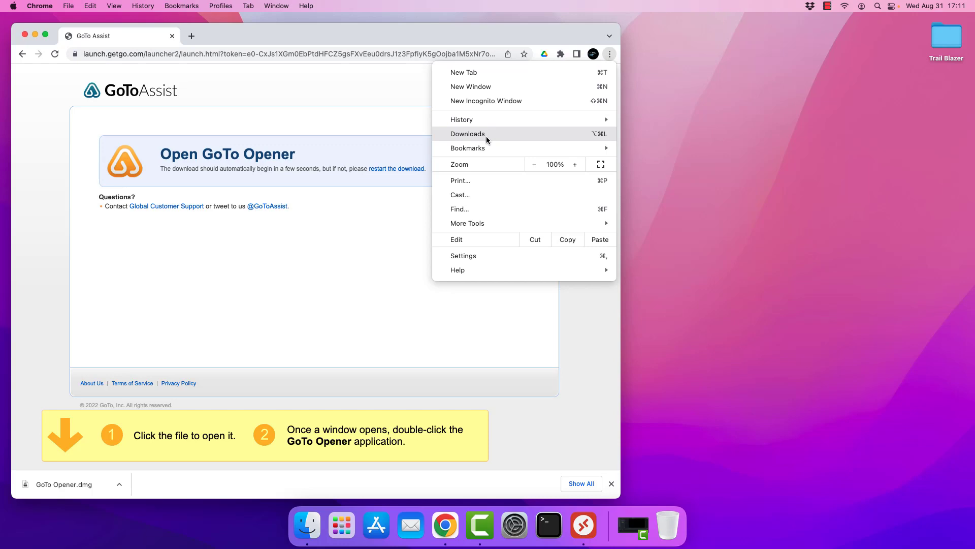
{"action": "left_click", "coordinate": [340, 422]}
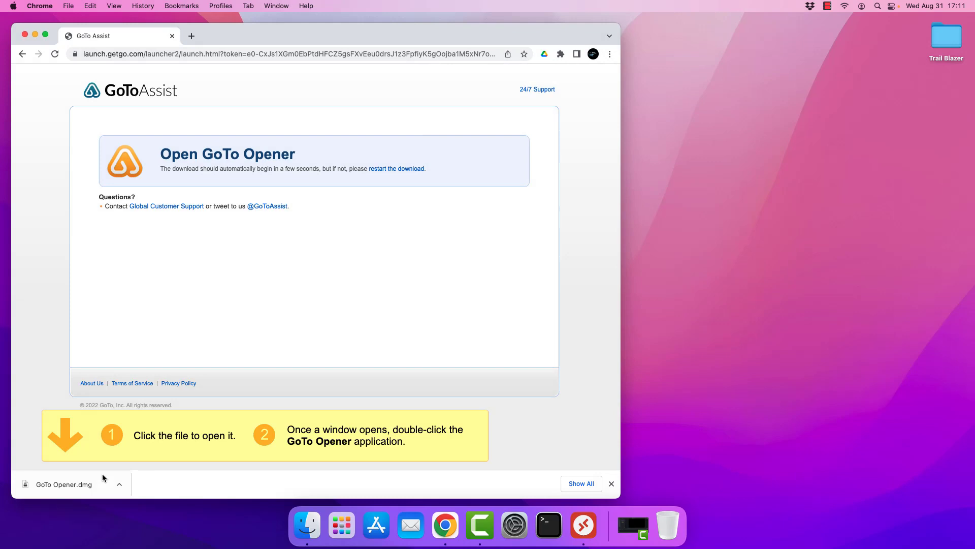
Step: Open GoTo Opener.dmg, launch GoTo Opener, close Chrome, and approve running the downloaded app
{"action": "left_click", "coordinate": [59, 484]}
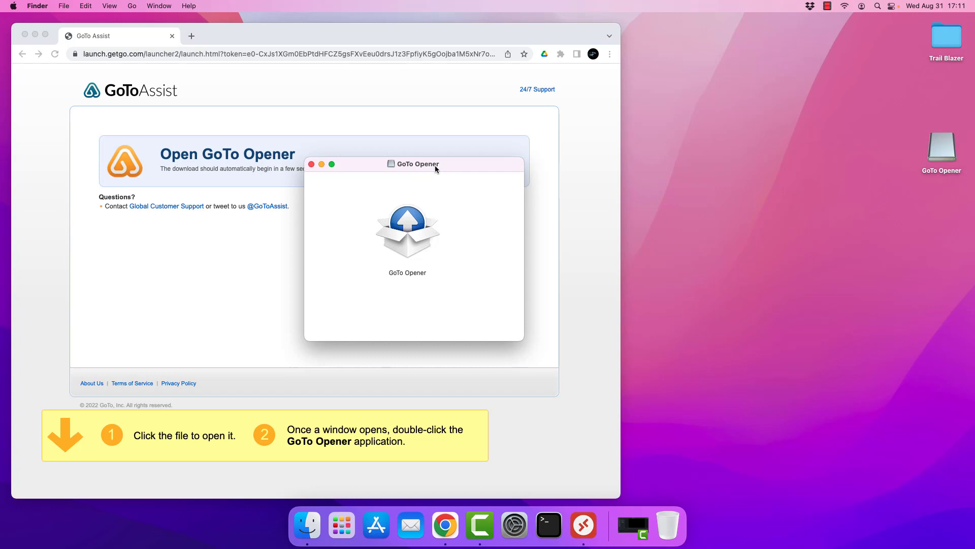
{"action": "double_click", "coordinate": [418, 233]}
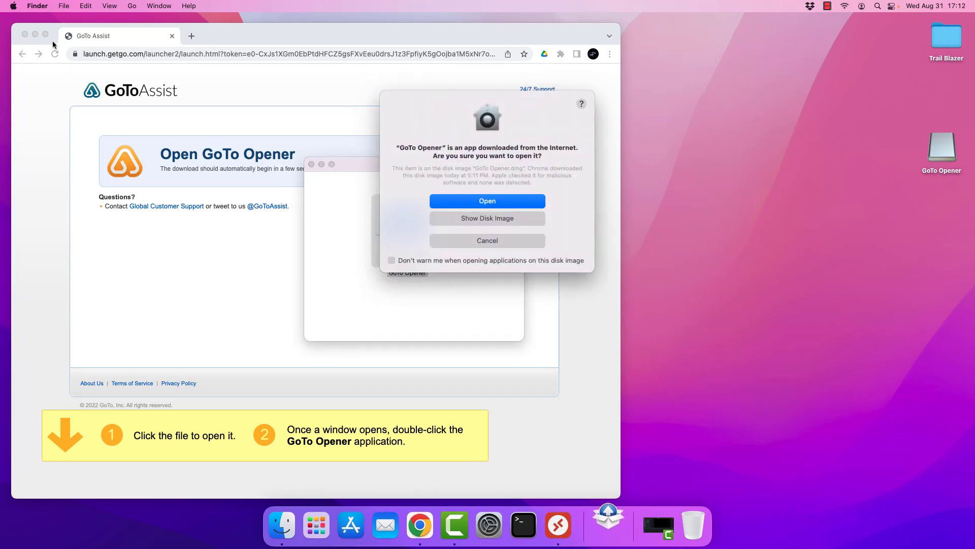
{"action": "left_click", "coordinate": [25, 35]}
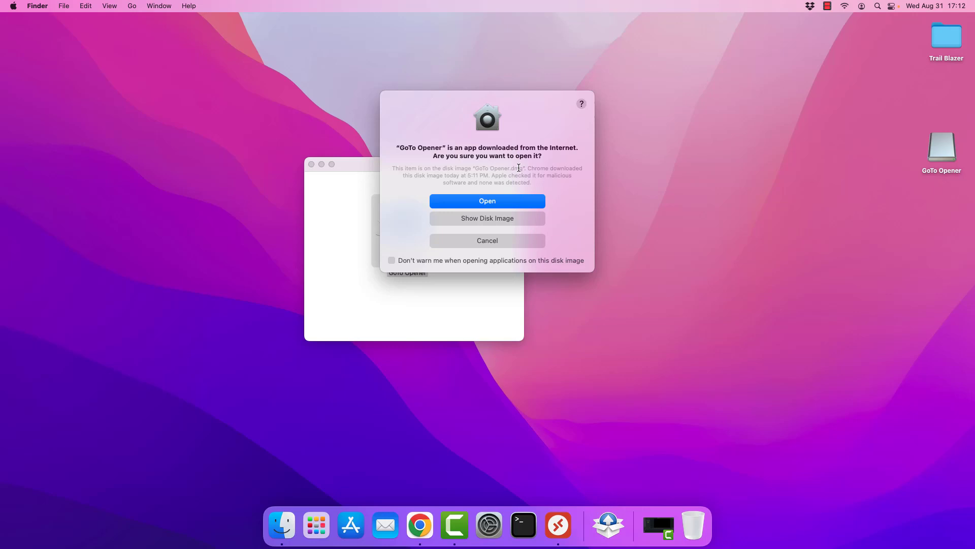
{"action": "left_click", "coordinate": [478, 200]}
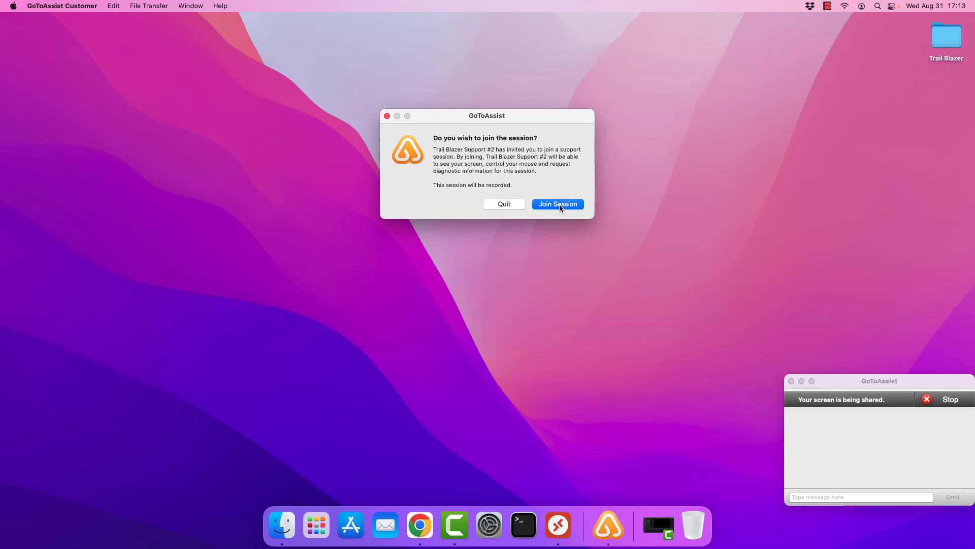
Step: Join the GoToAssist session and bring the Screen Recording permission request to the front
{"action": "left_click", "coordinate": [560, 205]}
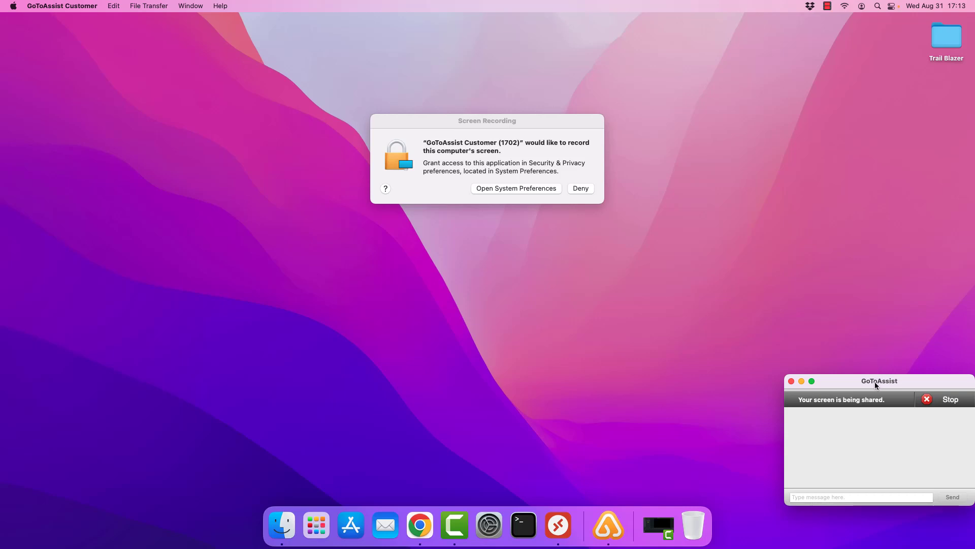
{"action": "left_click", "coordinate": [490, 124]}
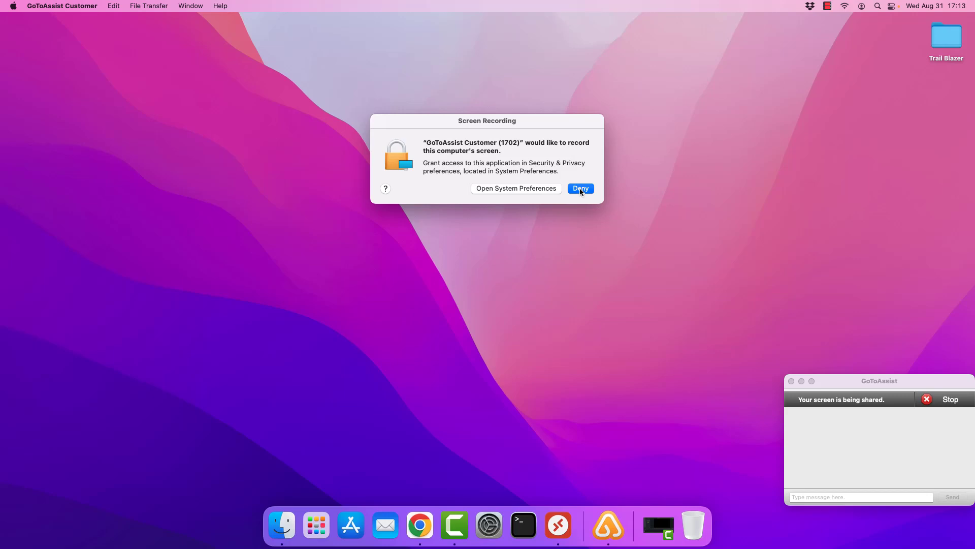
Step: Open Security & Privacy's Screen Recording settings and unlock them with the admin password
{"action": "left_click", "coordinate": [501, 189]}
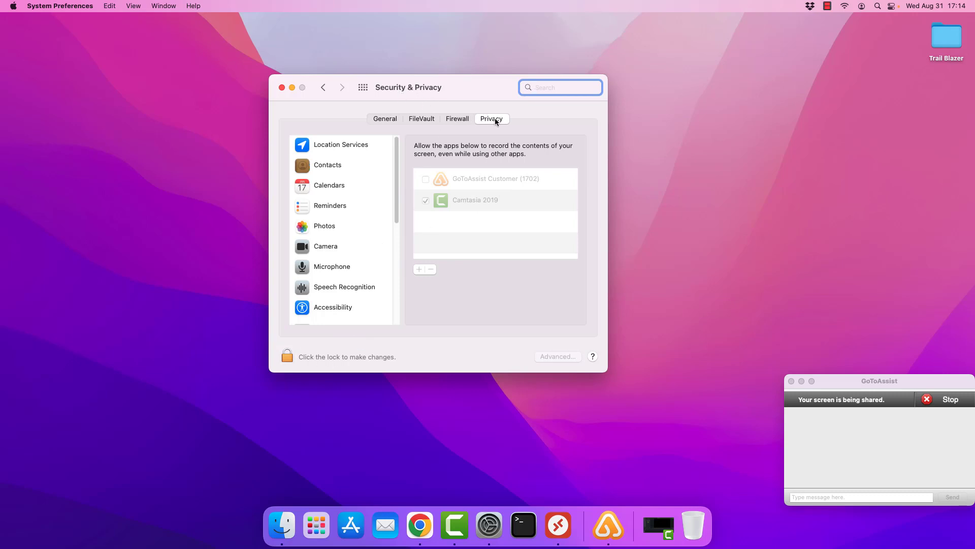
{"action": "left_click", "coordinate": [323, 359]}
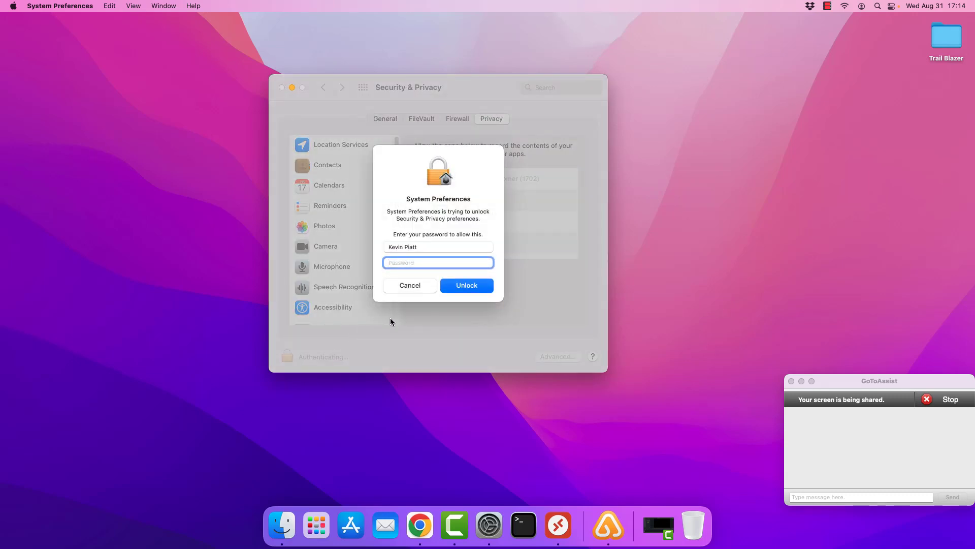
{"action": "type", "text": "•••••"}
{"action": "key", "text": "BackSpace"}
{"action": "key", "text": "BackSpace"}
{"action": "key", "text": "BackSpace"}
{"action": "key", "text": "BackSpace"}
{"action": "key", "text": "BackSpace"}
{"action": "type", "text": "•••••••••••••••"}
{"action": "key", "text": "Return"}
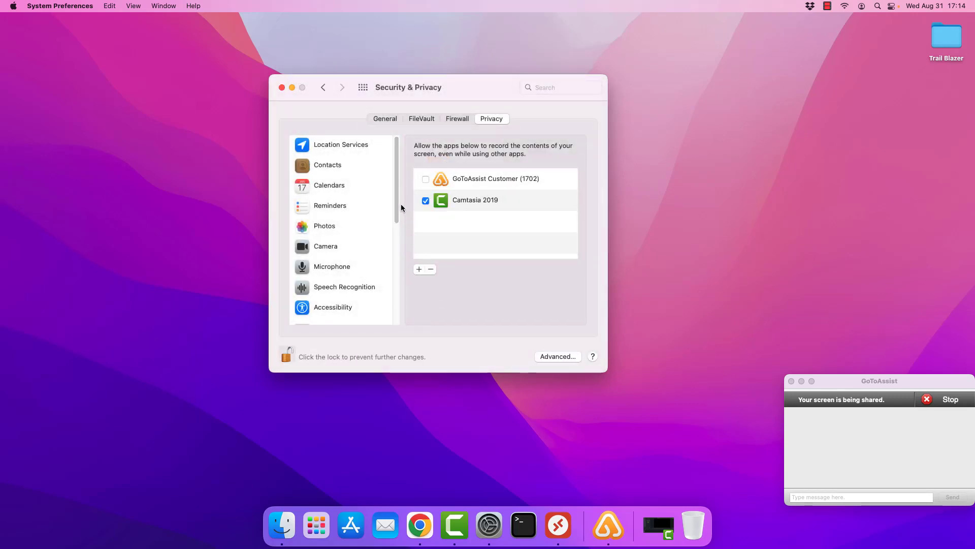
Step: Tick GoToAssist Customer (1702) under Screen Recording and choose Later for its restart
{"action": "left_click_drag", "start_coordinate": [397, 209], "coordinate": [391, 287]}
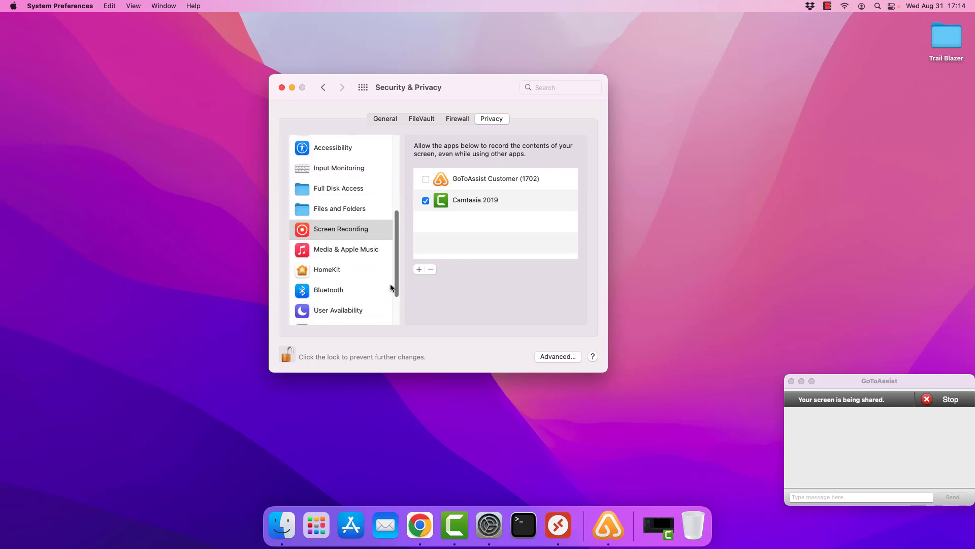
{"action": "left_click", "coordinate": [357, 228]}
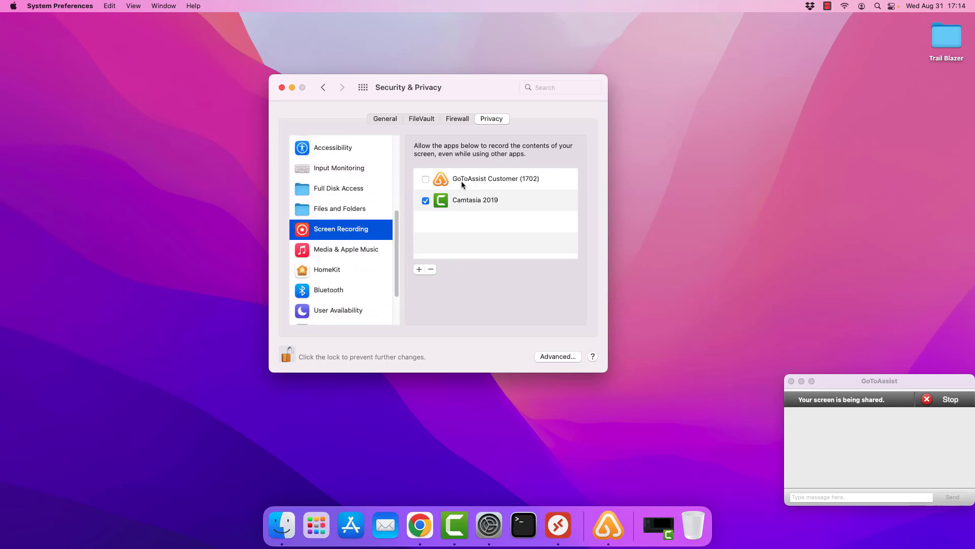
{"action": "left_click", "coordinate": [425, 181]}
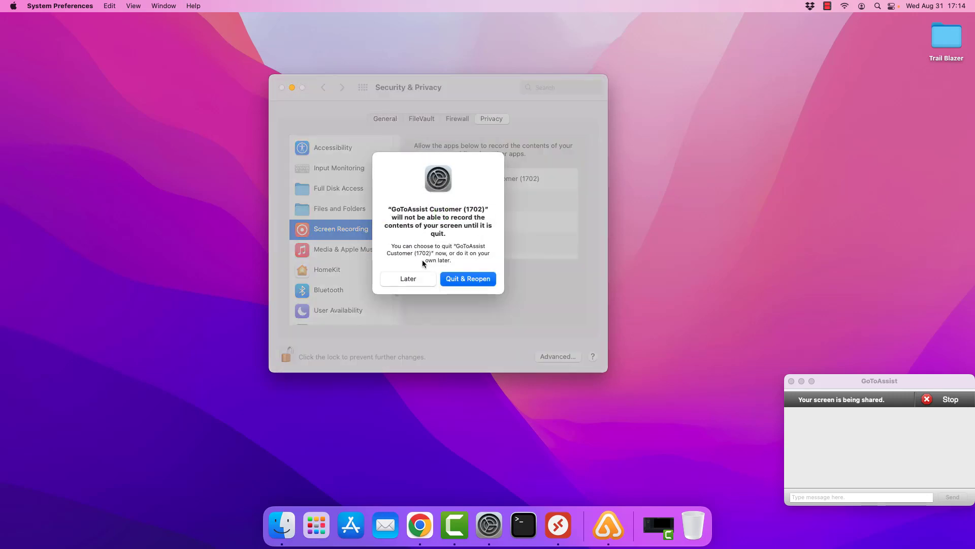
{"action": "left_click", "coordinate": [413, 279]}
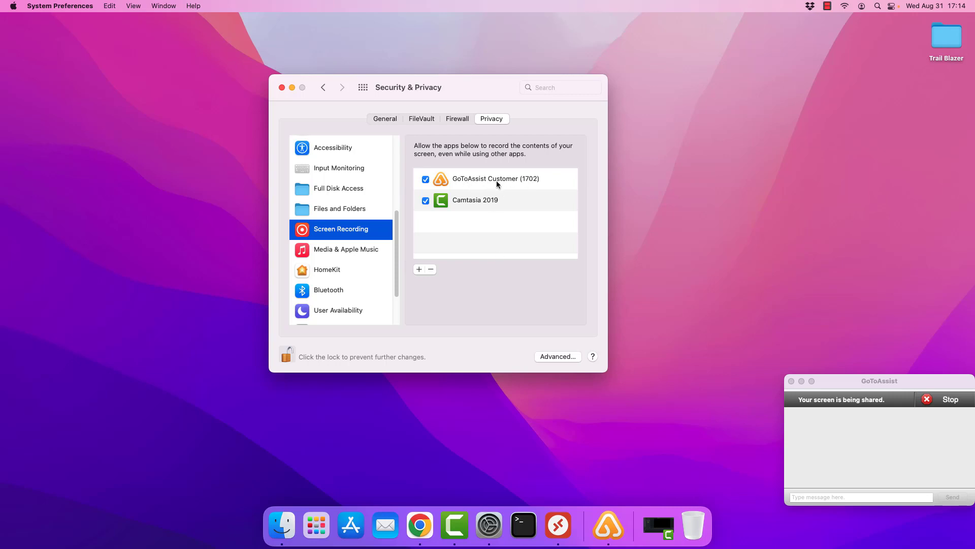
Step: Tick GoToAssist Customer (1702) under Accessibility and add it from the Applications folder
{"action": "left_click_drag", "start_coordinate": [398, 272], "coordinate": [399, 218]}
{"action": "left_click", "coordinate": [344, 269]}
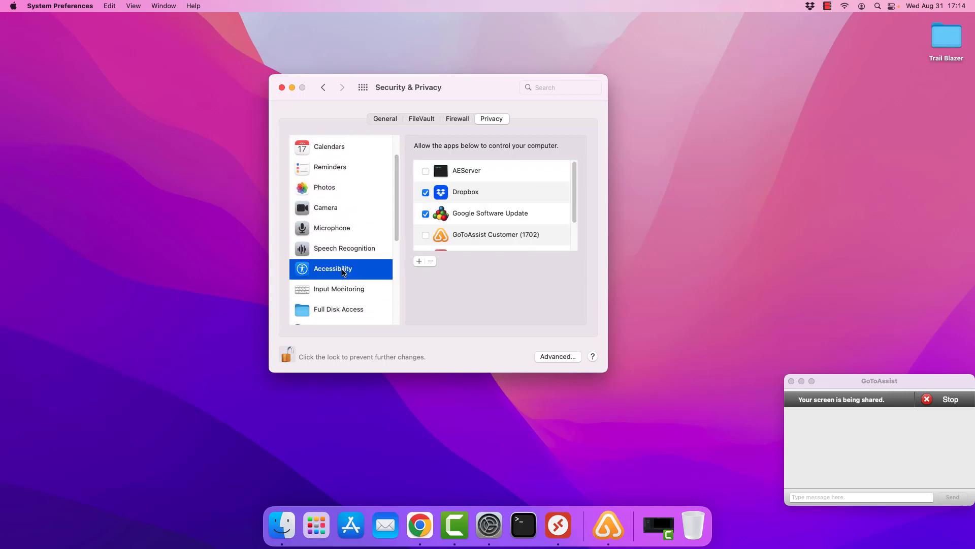
{"action": "left_click", "coordinate": [426, 236]}
{"action": "left_click", "coordinate": [419, 261]}
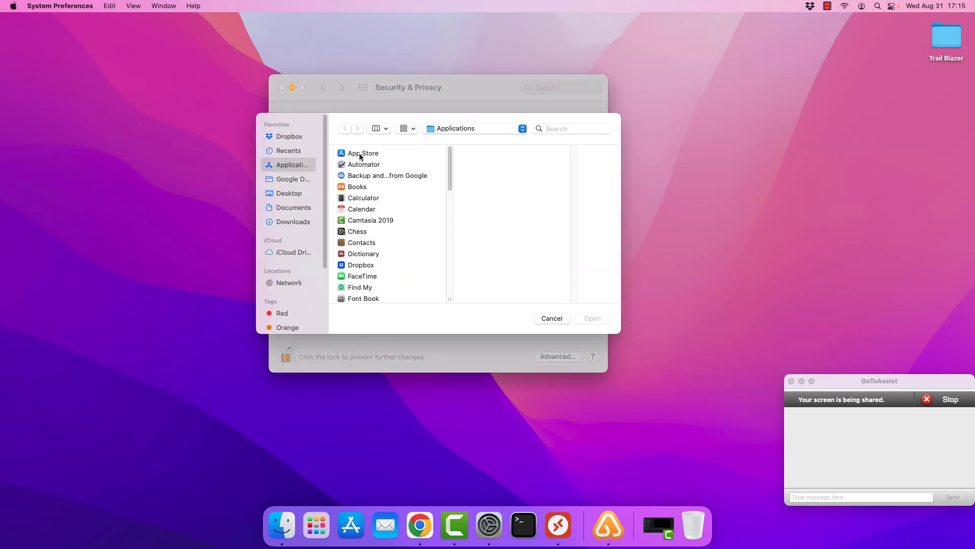
{"action": "left_click_drag", "start_coordinate": [449, 179], "coordinate": [446, 206]}
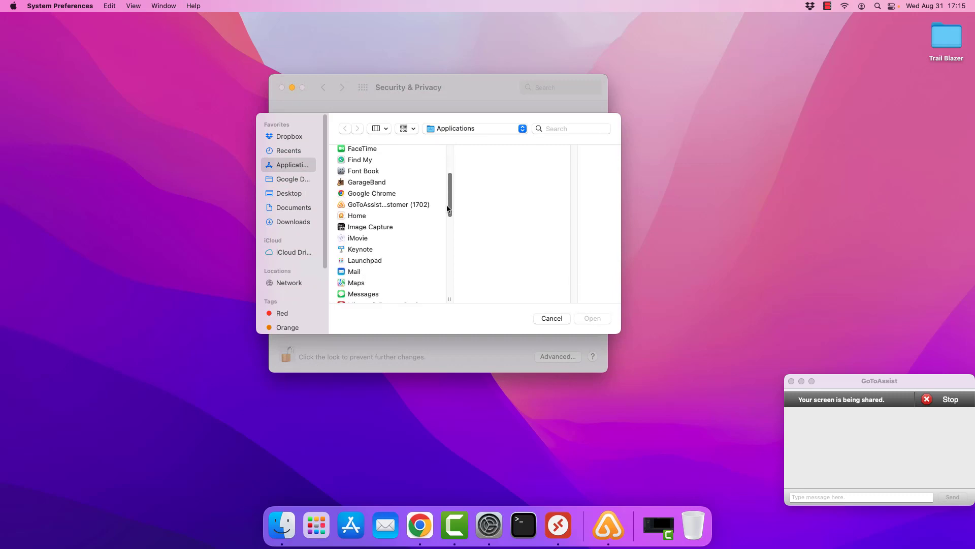
{"action": "left_click", "coordinate": [393, 207]}
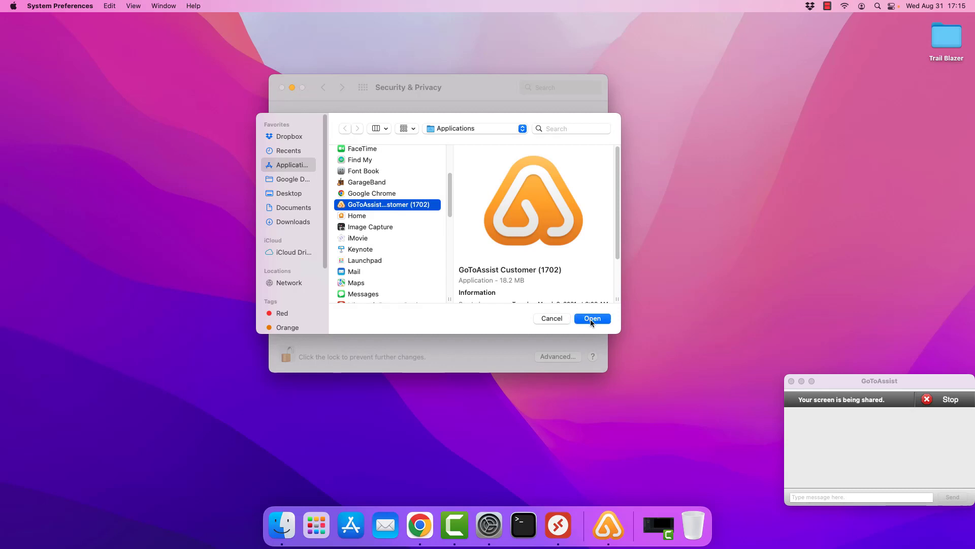
{"action": "left_click", "coordinate": [552, 319]}
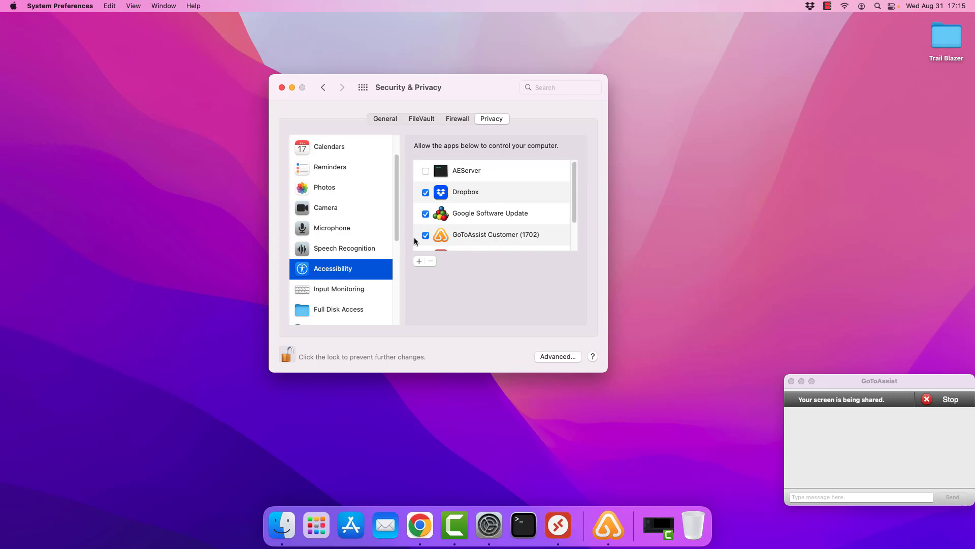
Step: Verify GoToAssist is still allowed under Screen Recording, relock the settings, and close System Preferences
{"action": "left_click_drag", "start_coordinate": [397, 231], "coordinate": [398, 286]}
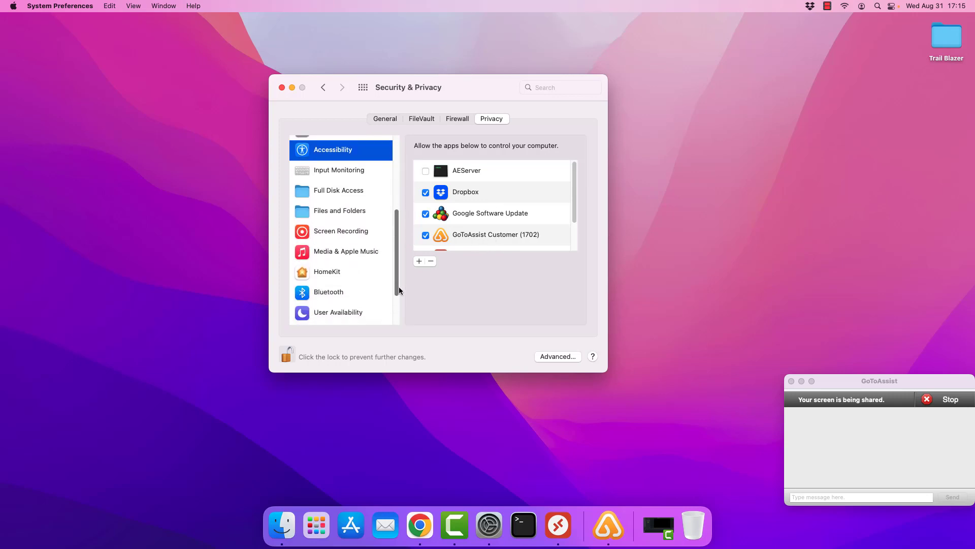
{"action": "left_click", "coordinate": [366, 236]}
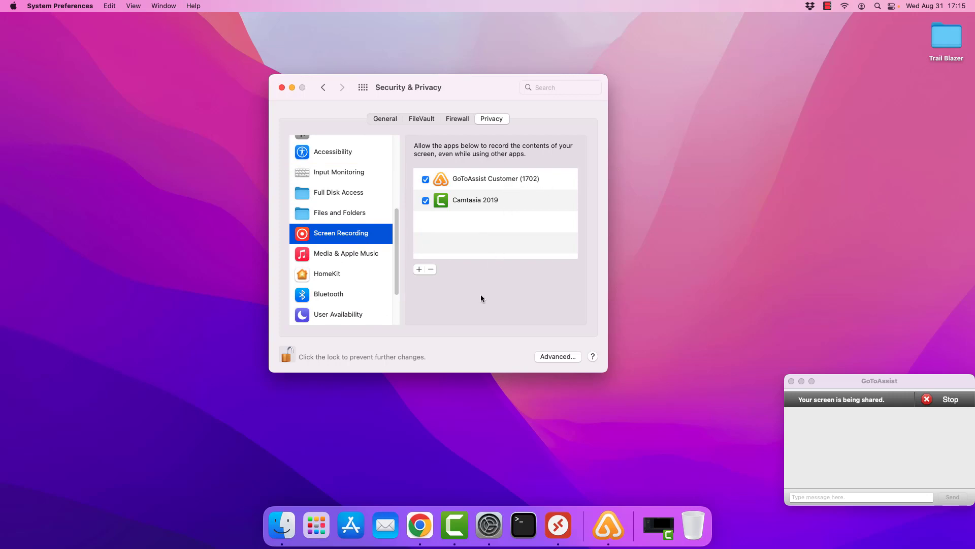
{"action": "left_click", "coordinate": [287, 355]}
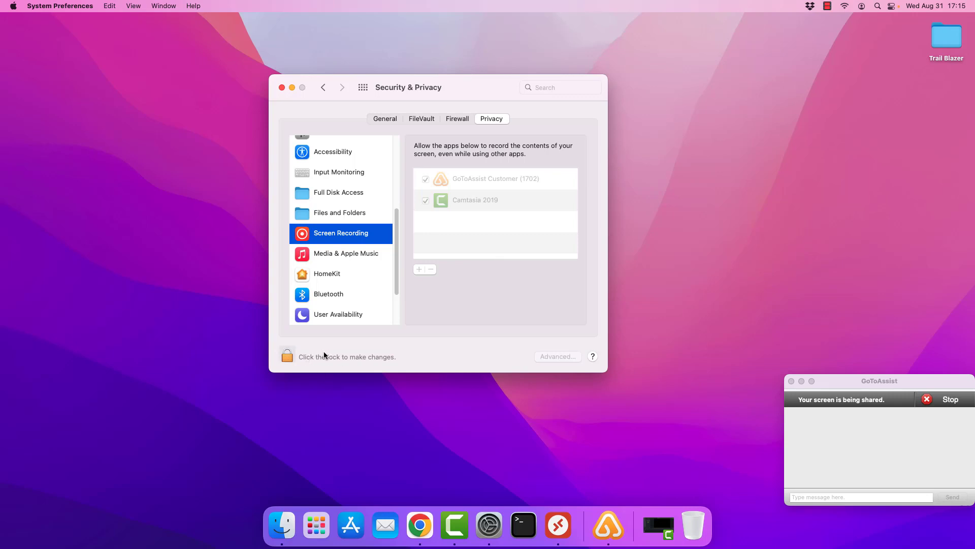
{"action": "left_click", "coordinate": [281, 87]}
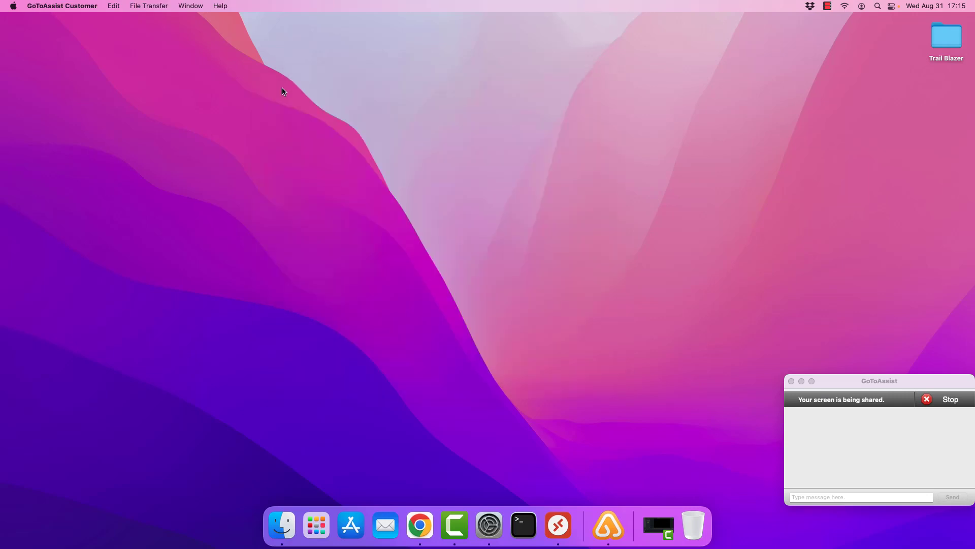